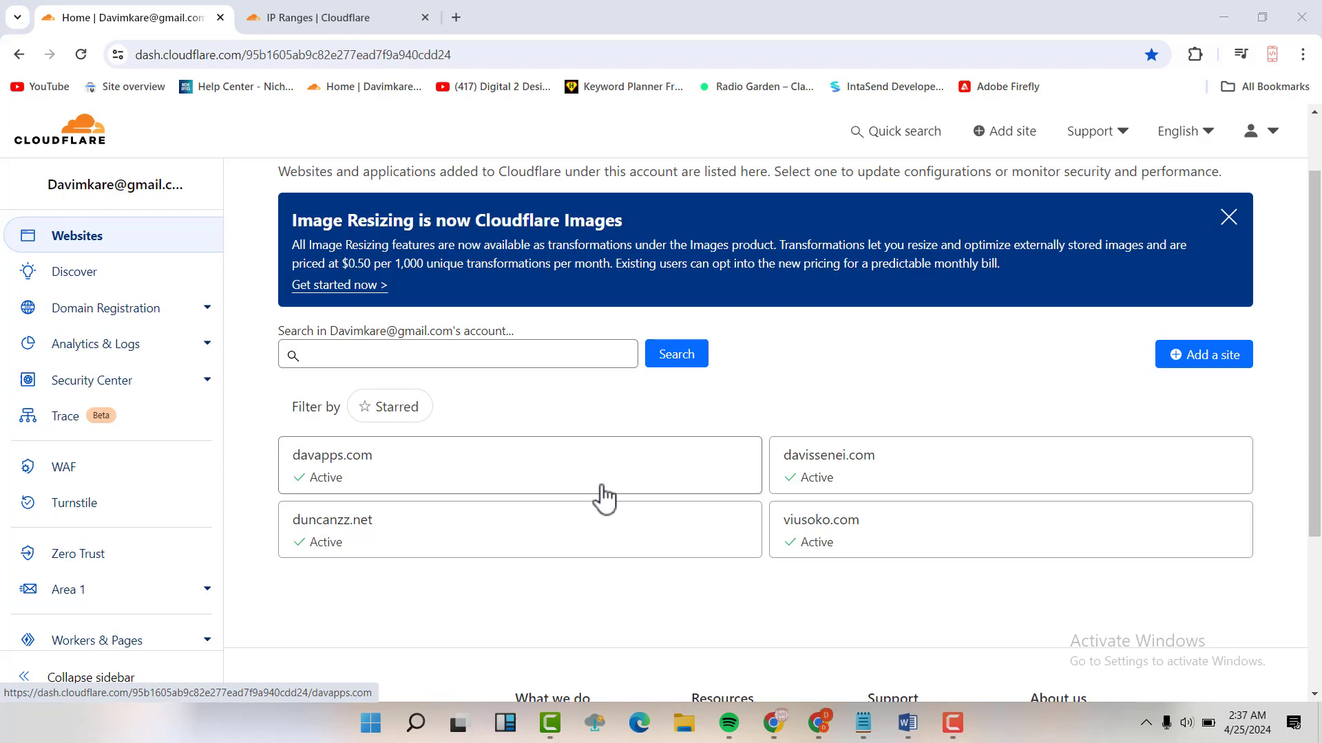
Switch from the Cloudflare dashboard to the Hostinger hPanel window.
left_click(821, 726)
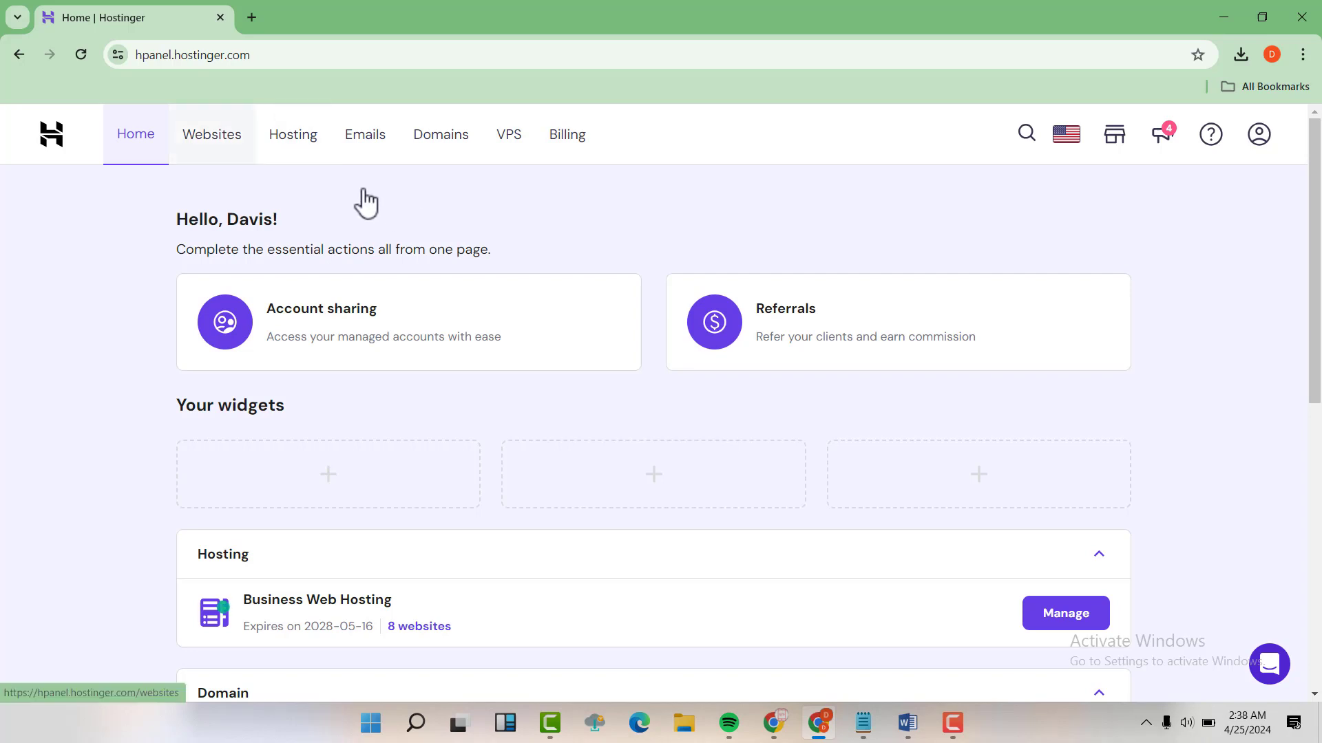
Open the viusoko.com management dashboard from page 2 of the Websites list.
left_click(216, 151)
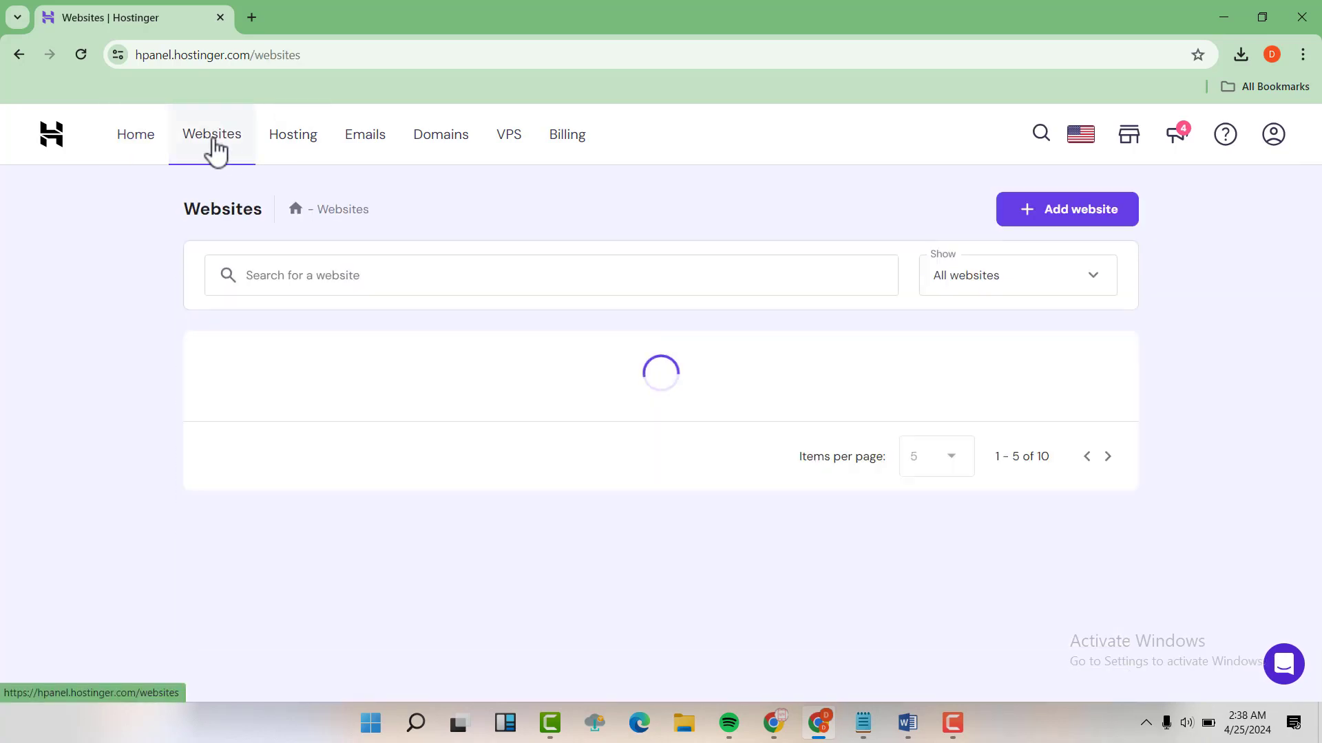
scroll(778, 432, "down", 5)
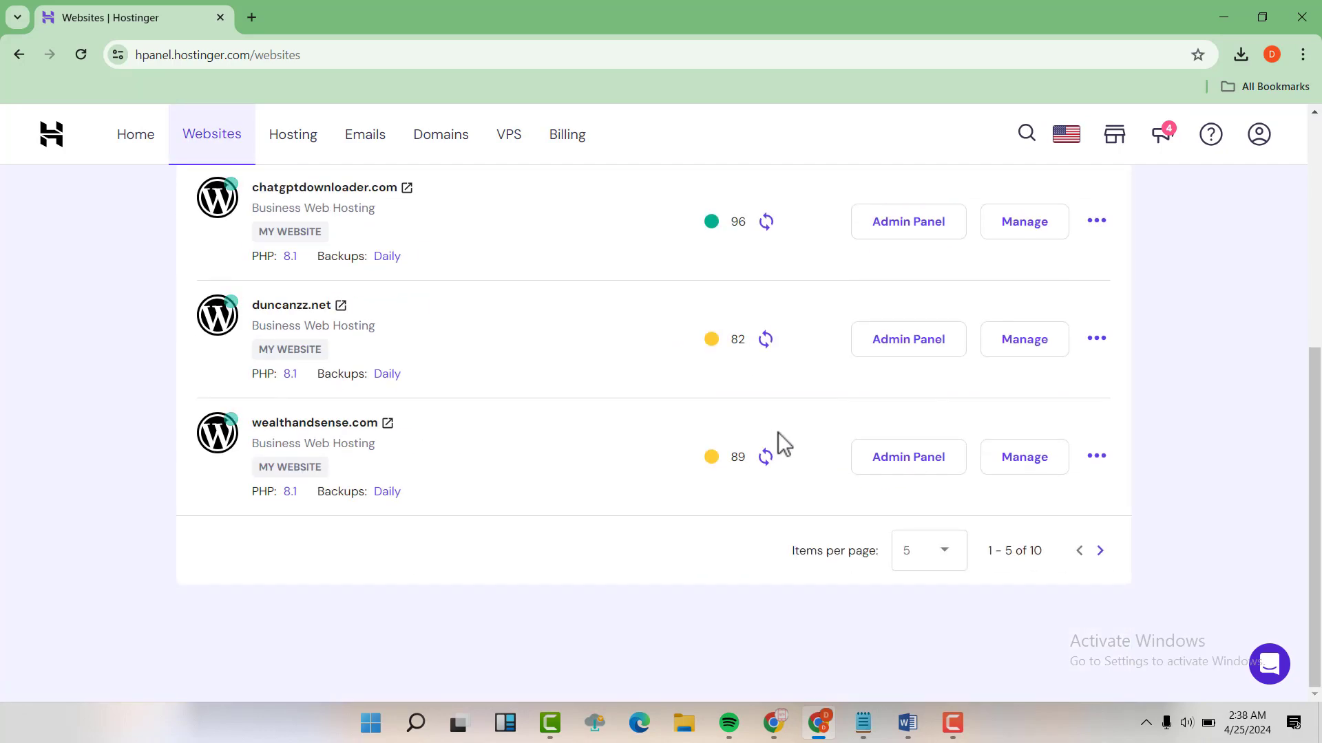
left_click(1099, 551)
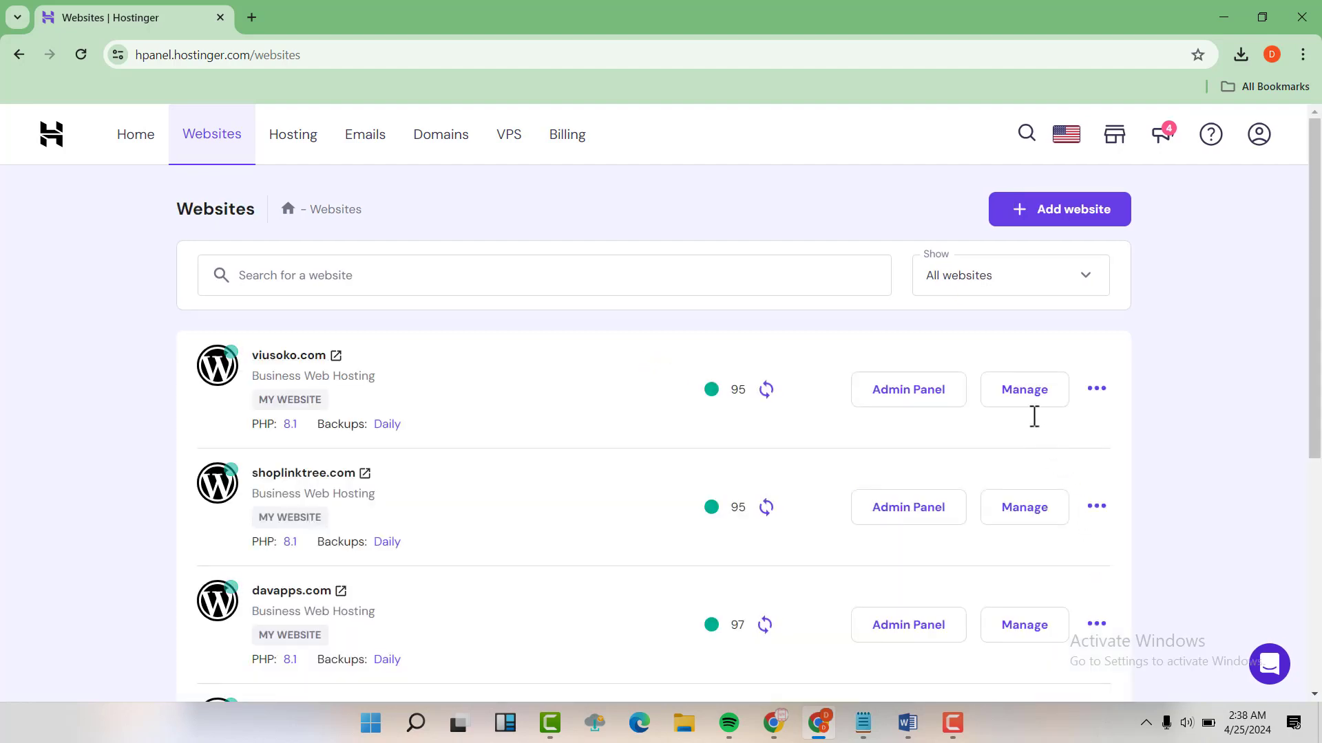
left_click(1023, 398)
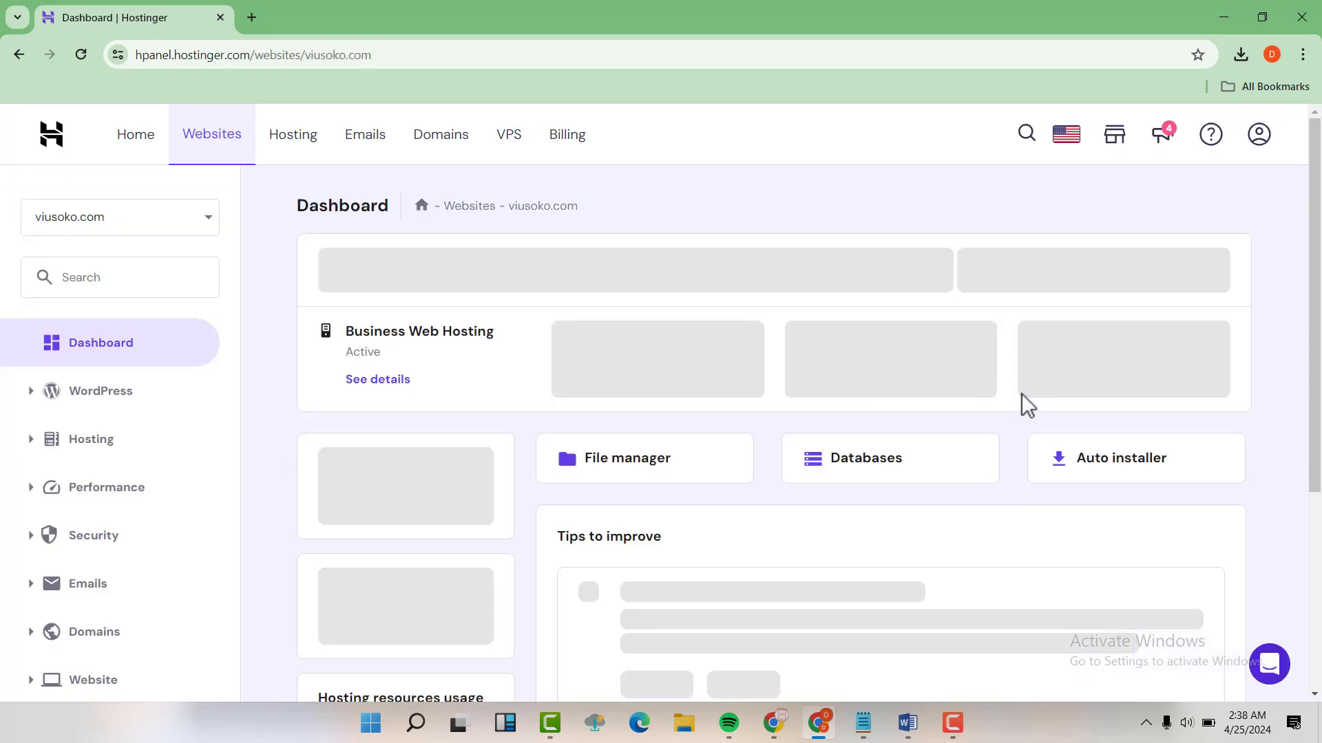
Open viusoko.com's IP Manager under Advanced, alongside the Cloudflare IP ranges page.
scroll(228, 221, "down", 2)
scroll(229, 227, "down", 3)
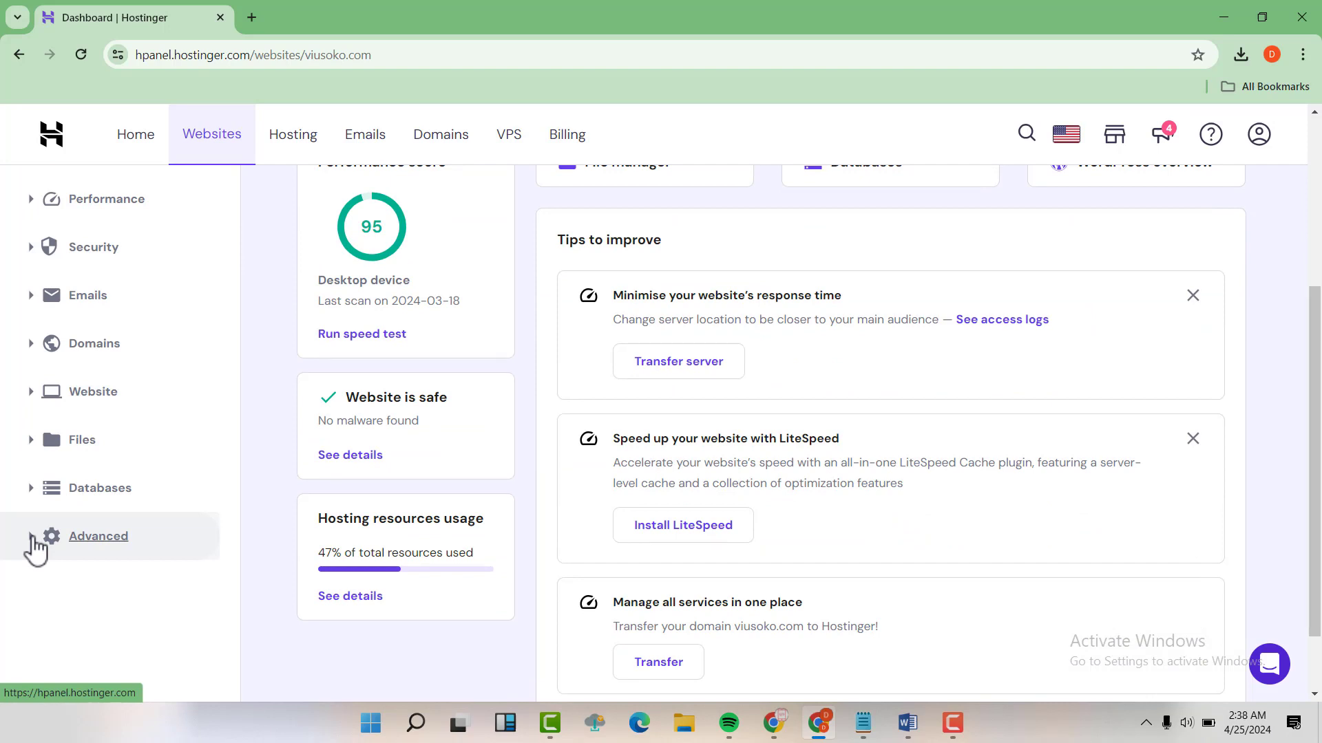
left_click(36, 544)
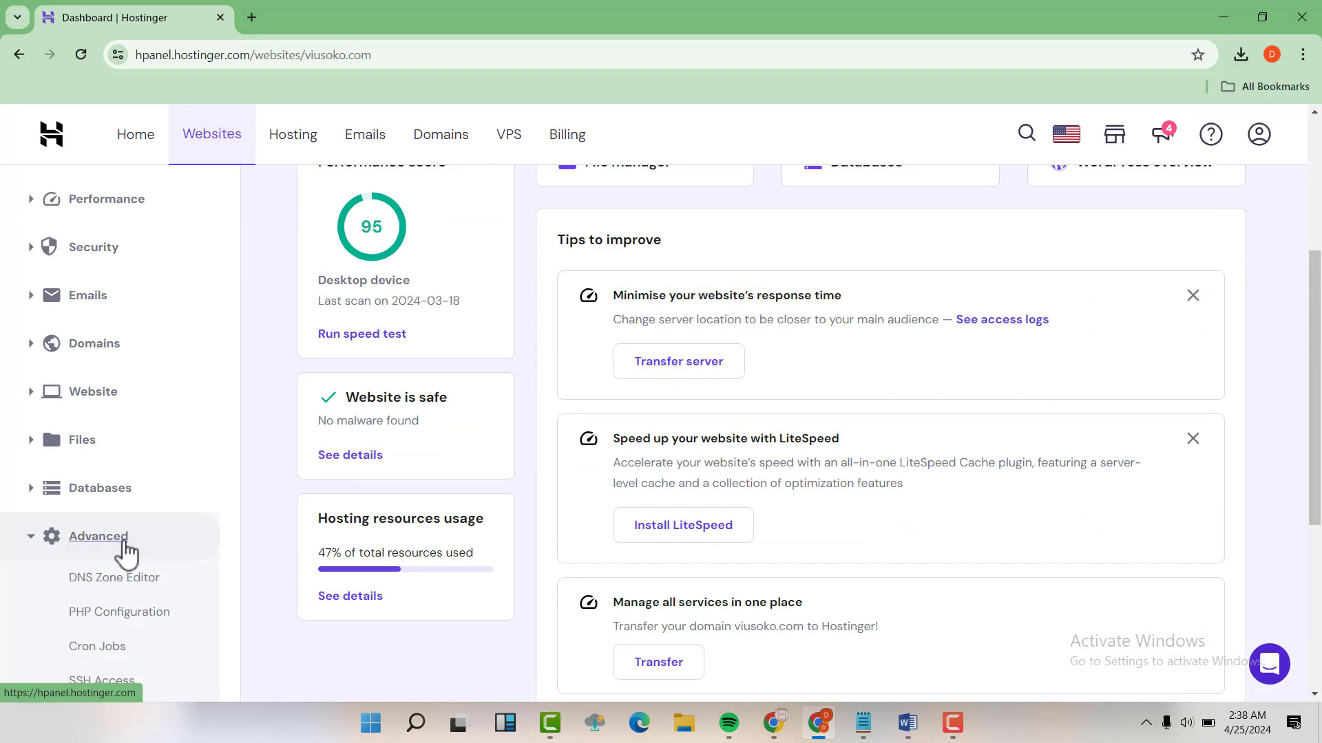
scroll(124, 548, "down", 4)
scroll(126, 550, "down", 1)
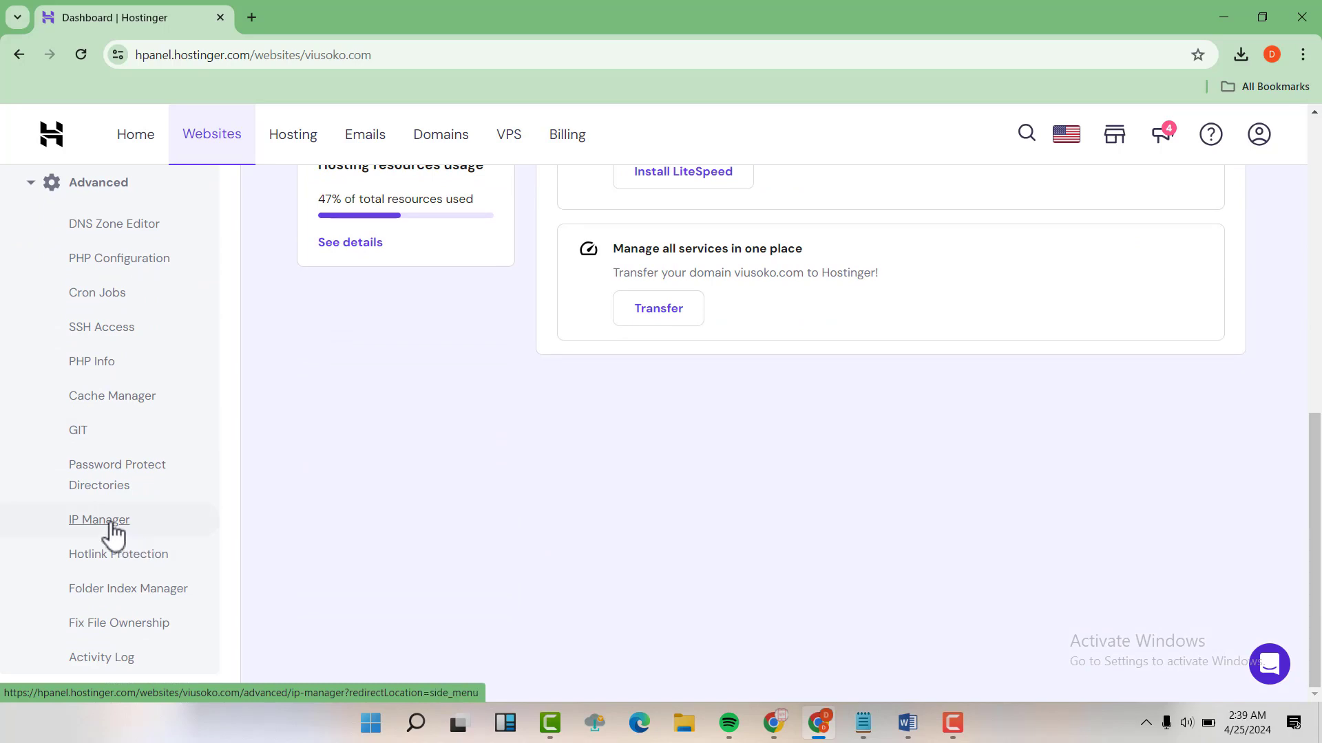
left_click(113, 530)
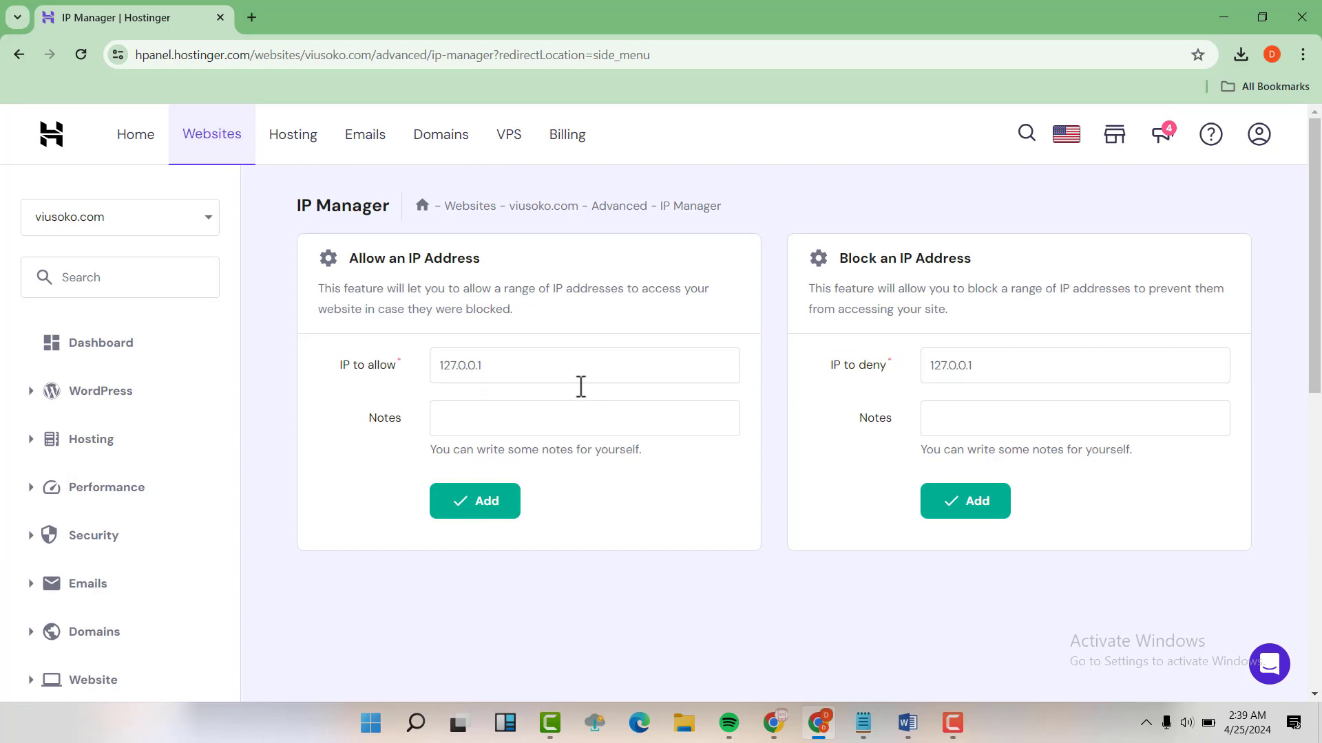
key("alt+Tab")
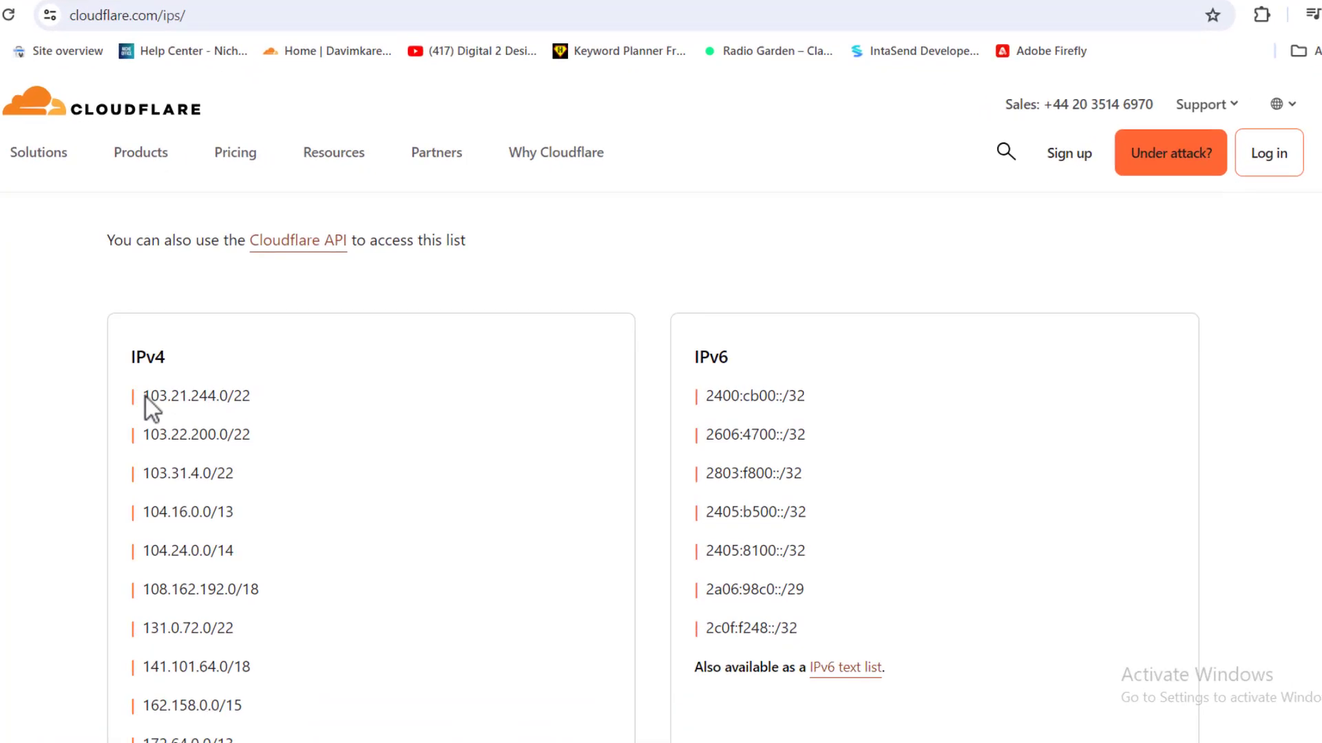
Copy Cloudflare's 103.21.244.0 range and allow it in viusoko.com's IP Manager.
left_click_drag(90, 399, 174, 394)
right_click(190, 404)
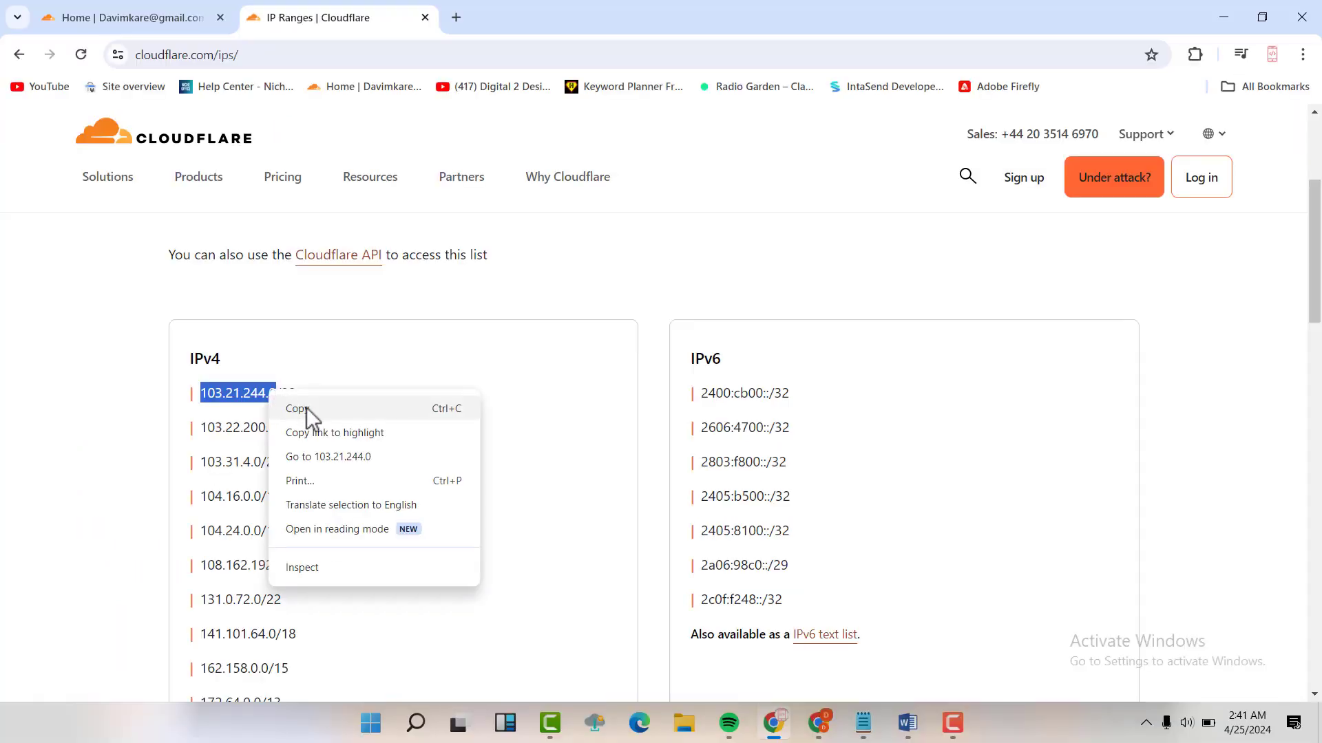
left_click(217, 419)
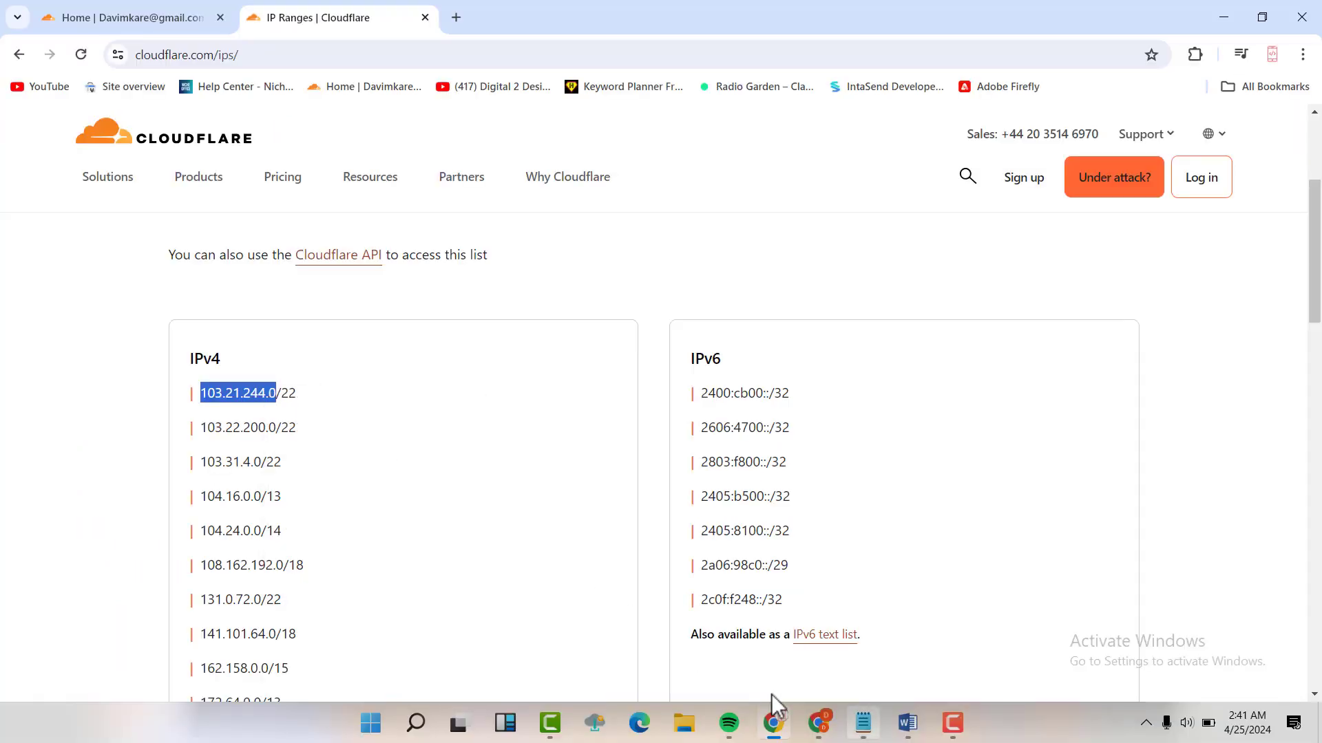
left_click(819, 723)
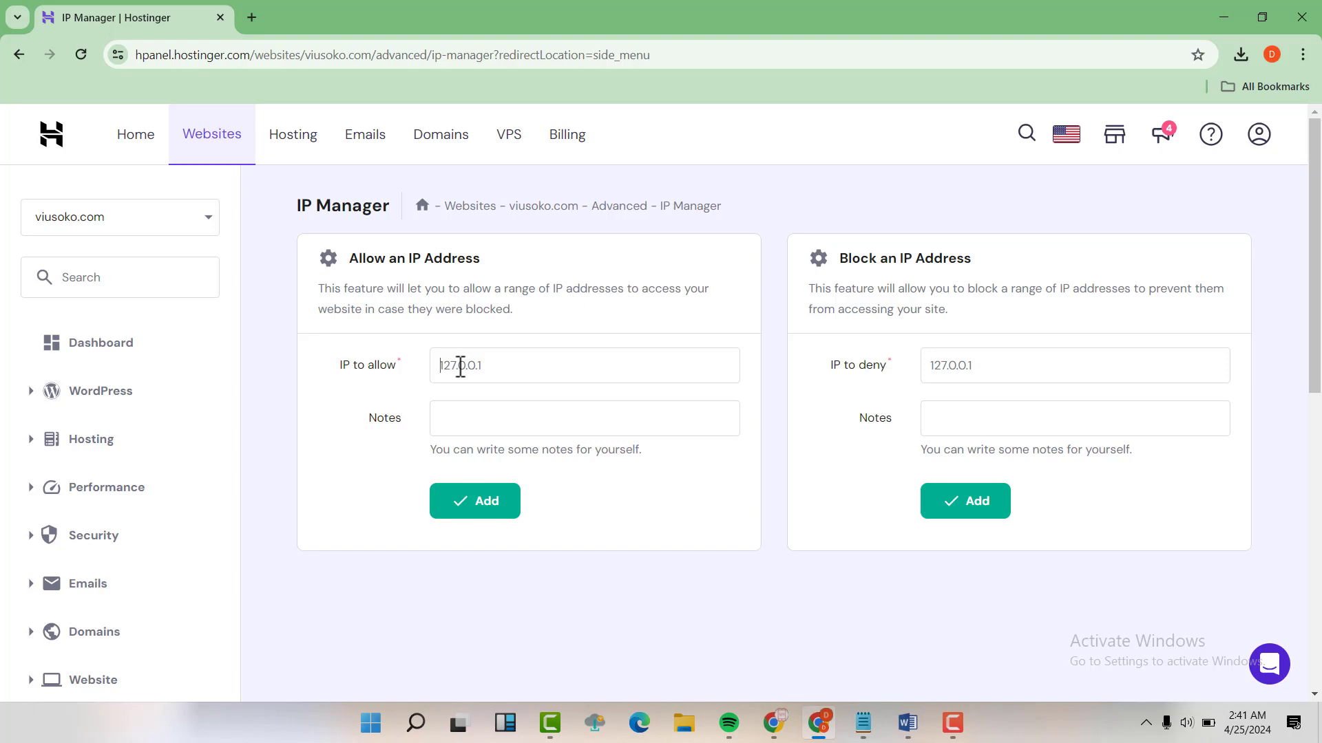
key("ctrl+v")
left_click(501, 510)
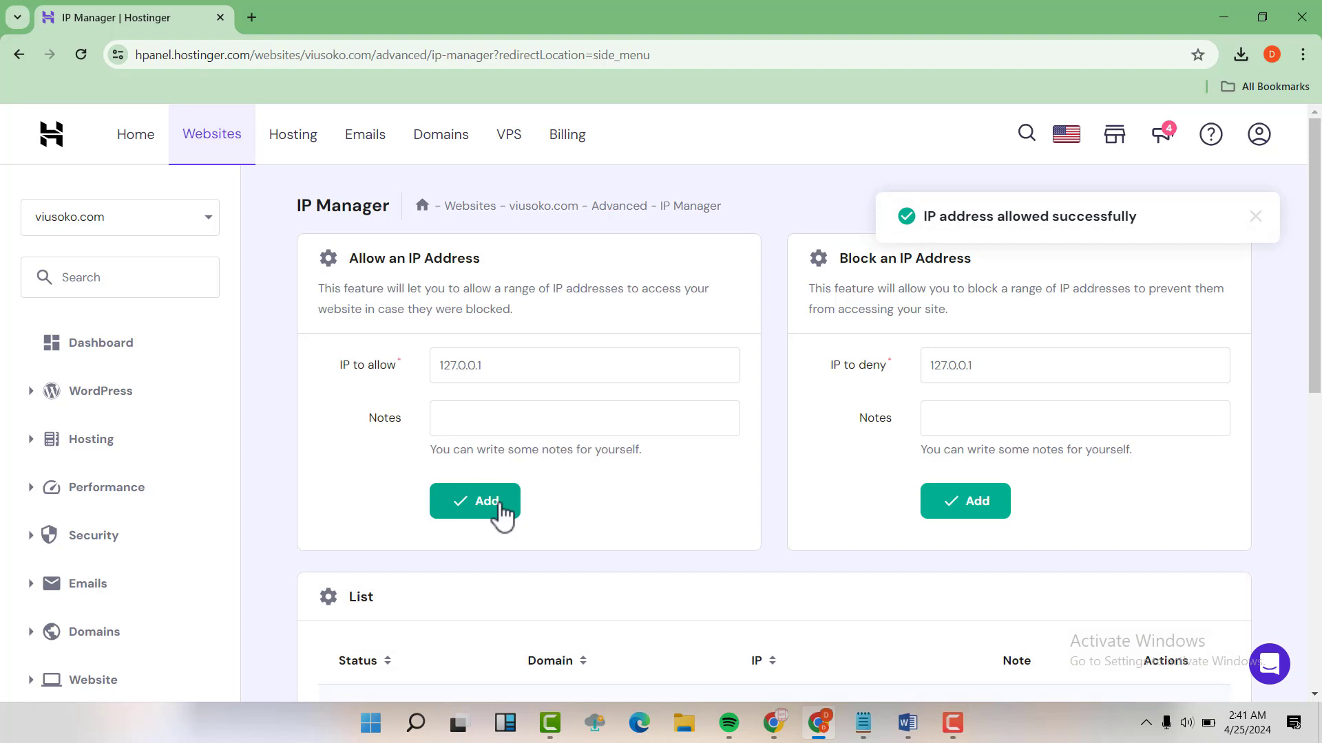
Copy the second IPv4 range, 103.22.200.0, and allow it in the IP Manager.
left_click(776, 729)
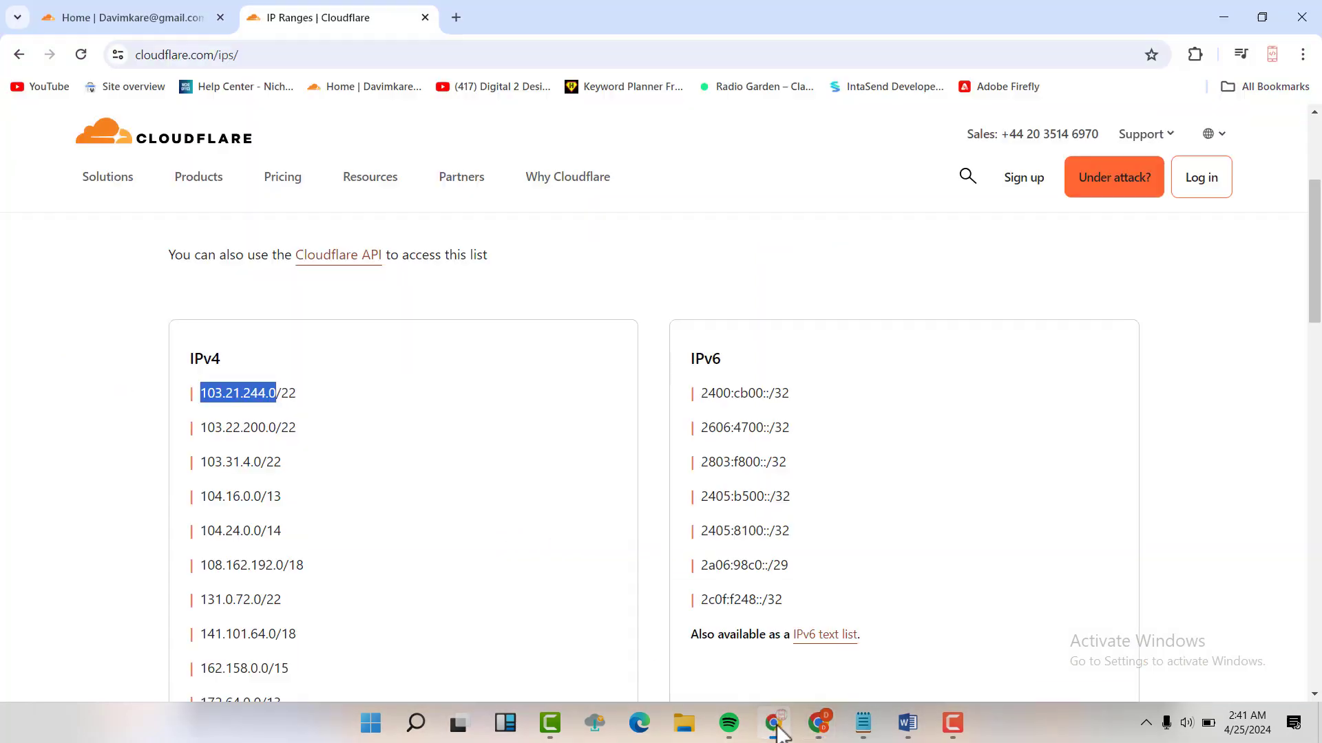
left_click_drag(200, 434, 276, 424)
right_click(276, 427)
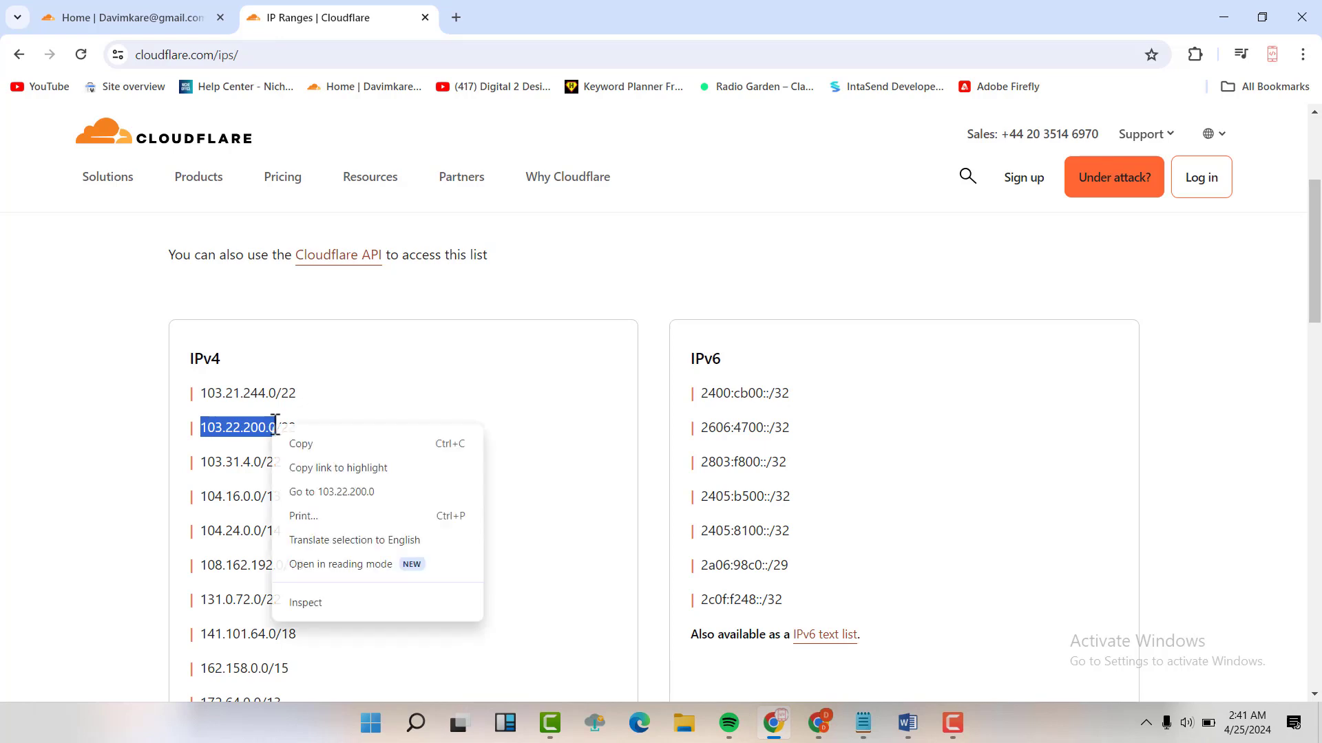
left_click(323, 441)
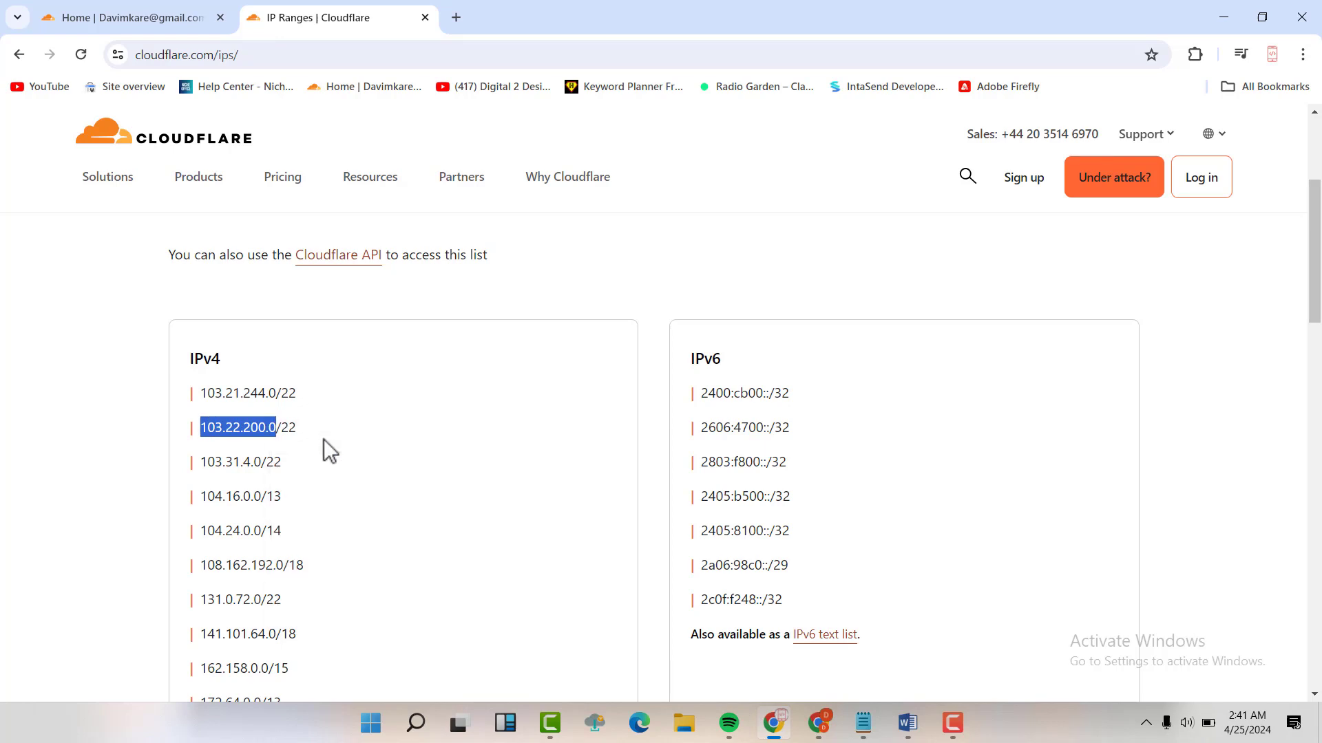
left_click(818, 723)
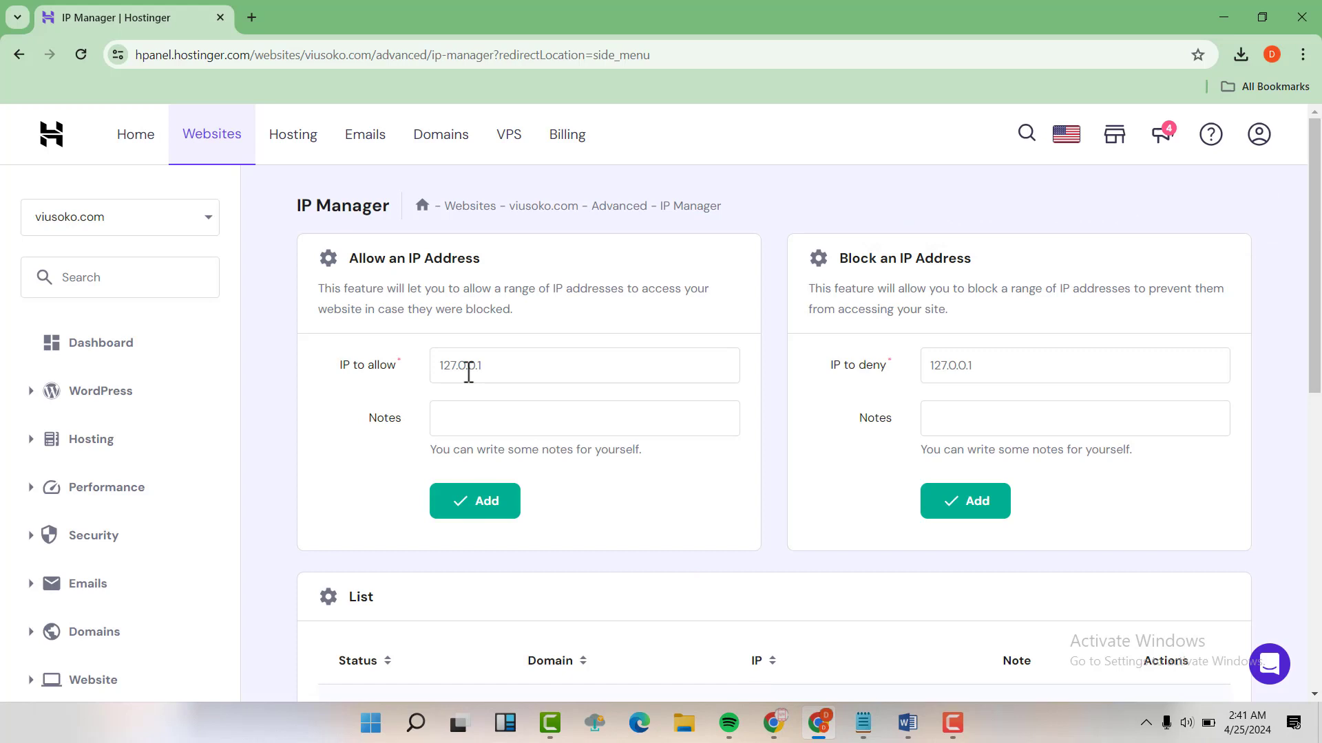
key("ctrl+v")
left_click(491, 509)
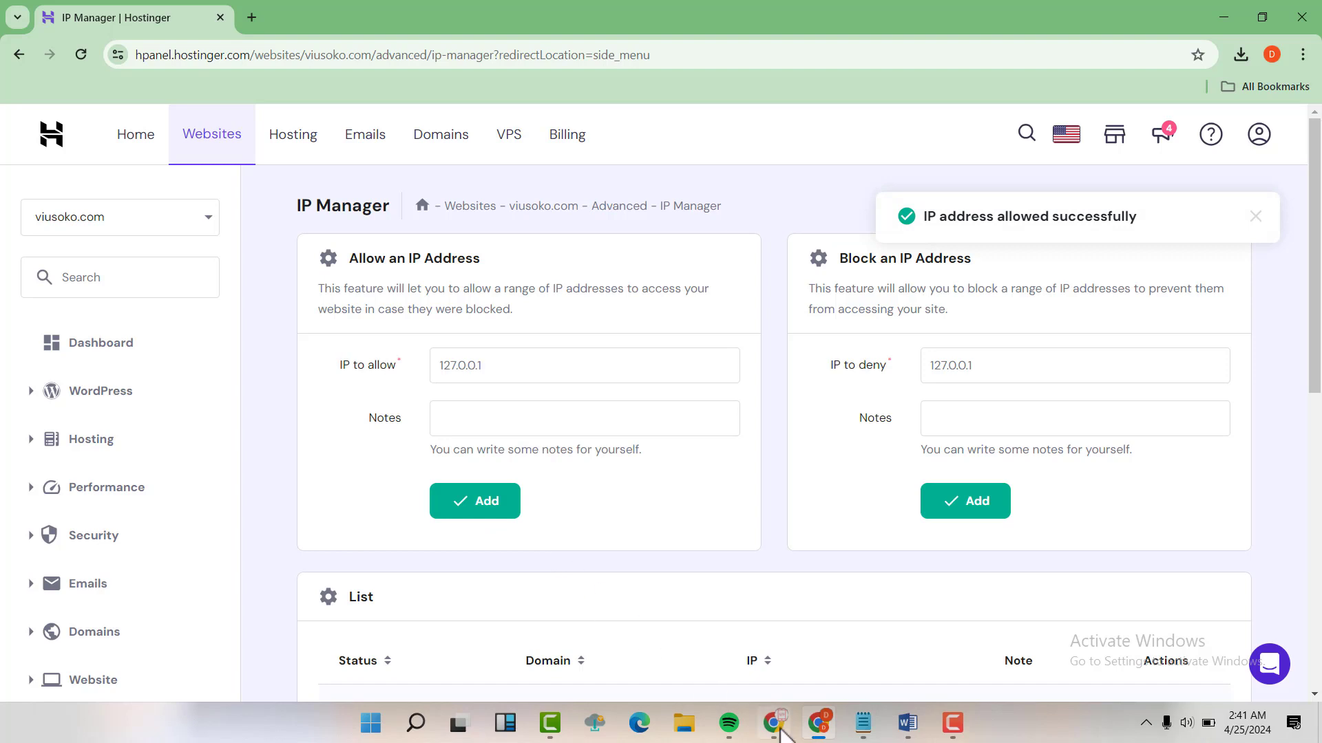
left_click(757, 716)
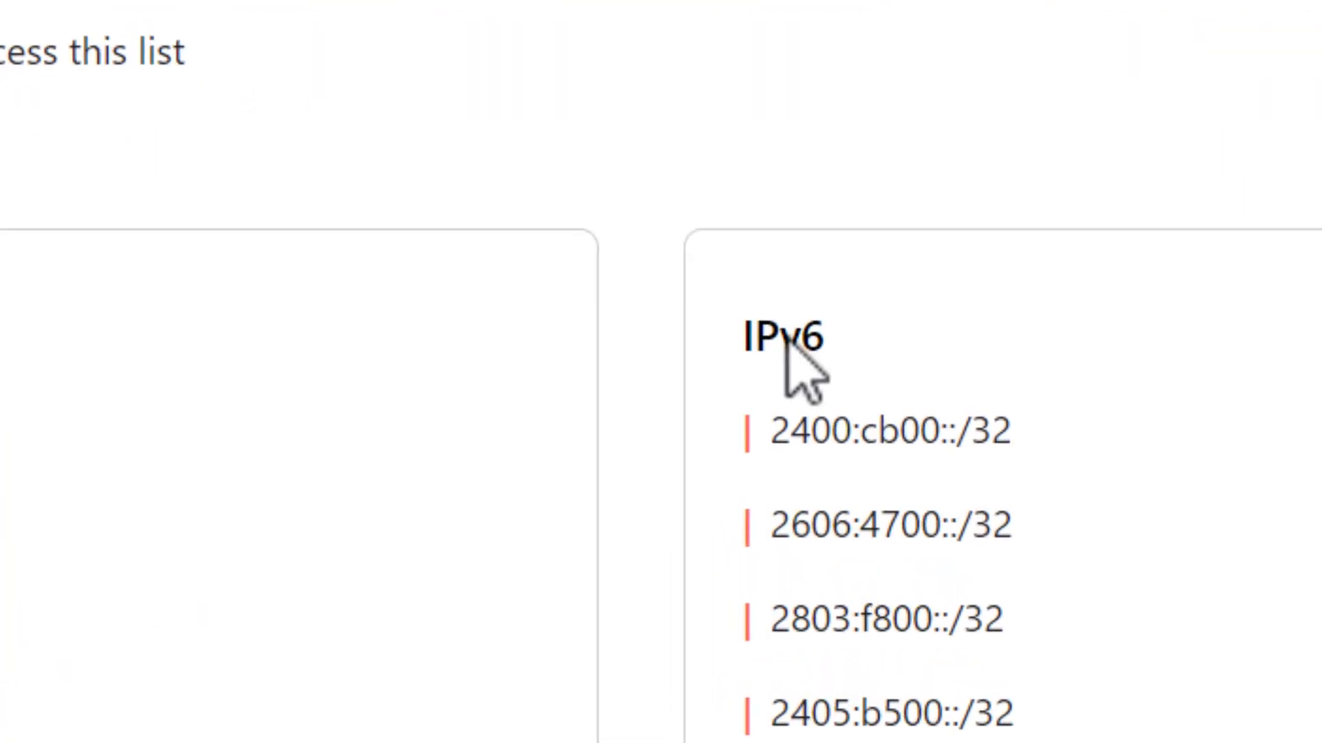
Copy the IPv6 range 2400:cb00:: from Cloudflare and allow it for viusoko.com.
left_click_drag(775, 431, 947, 432)
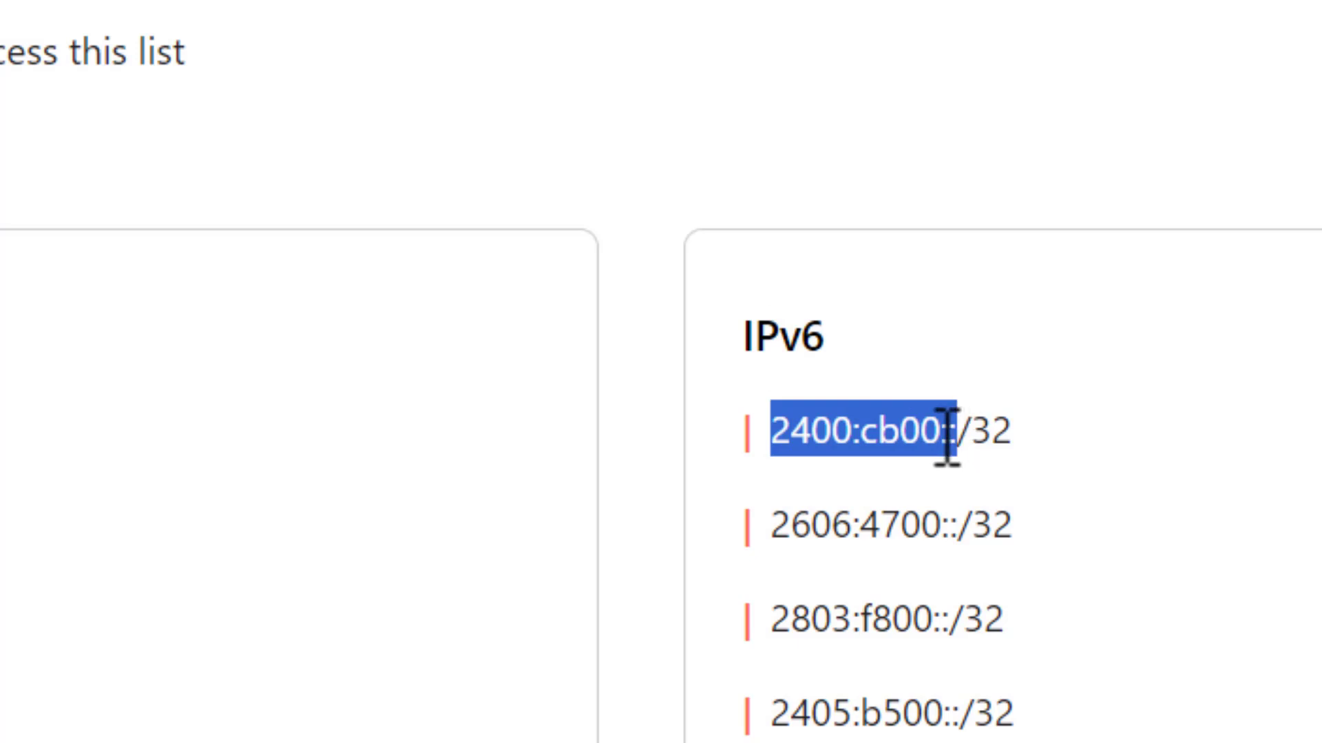
right_click(939, 444)
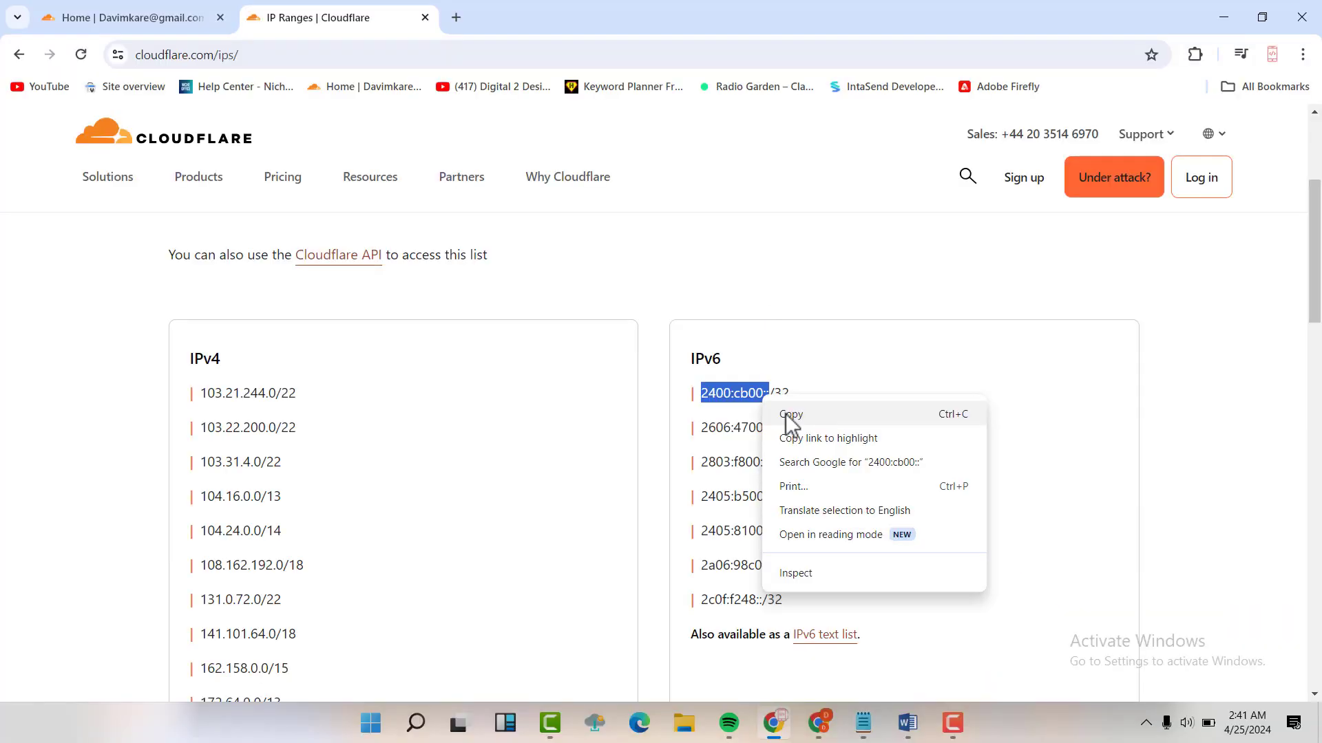
left_click(790, 416)
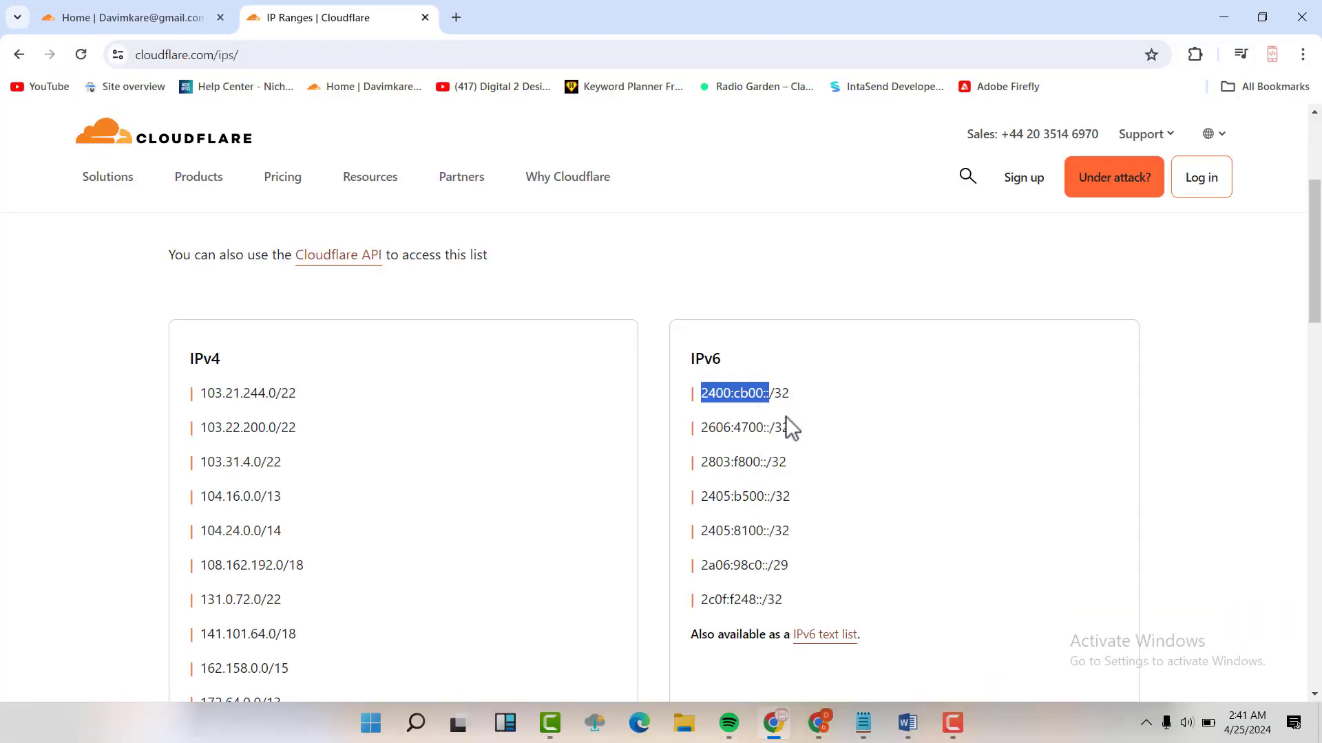
left_click(820, 725)
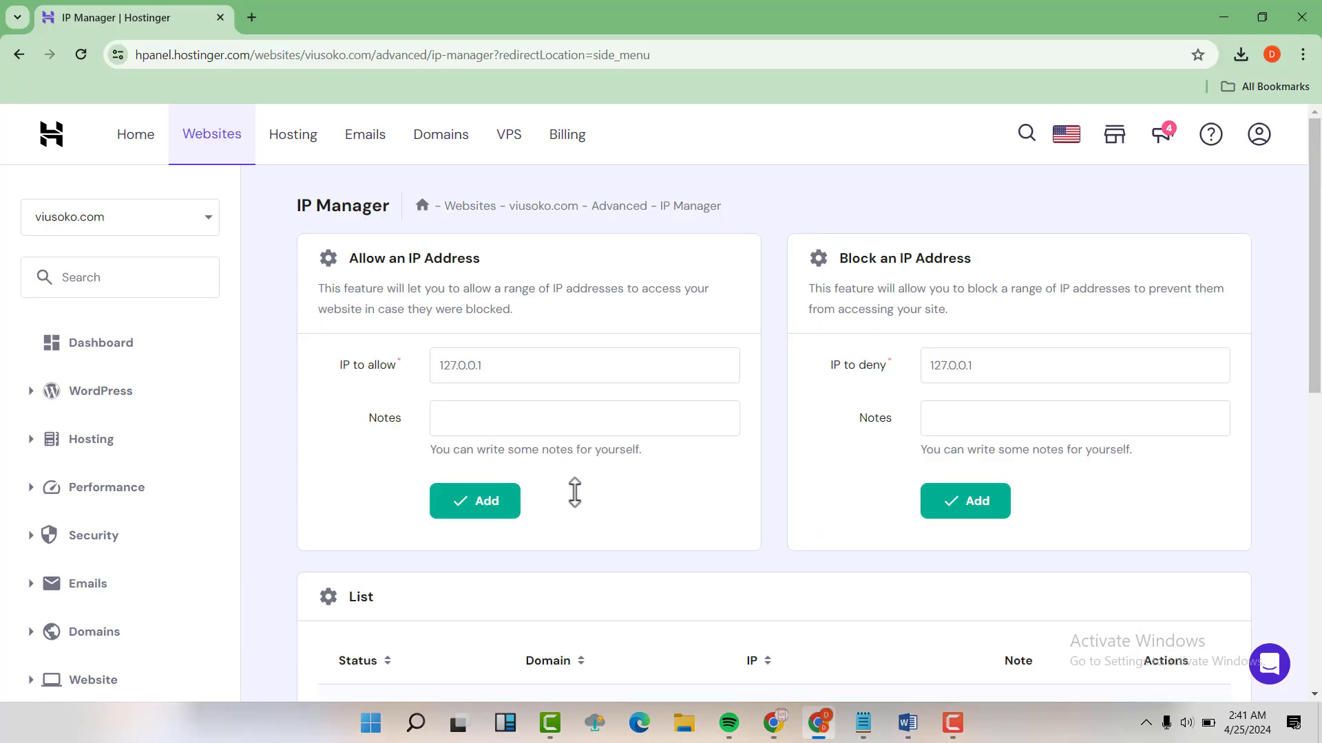
left_click(452, 373)
key("ctrl+v")
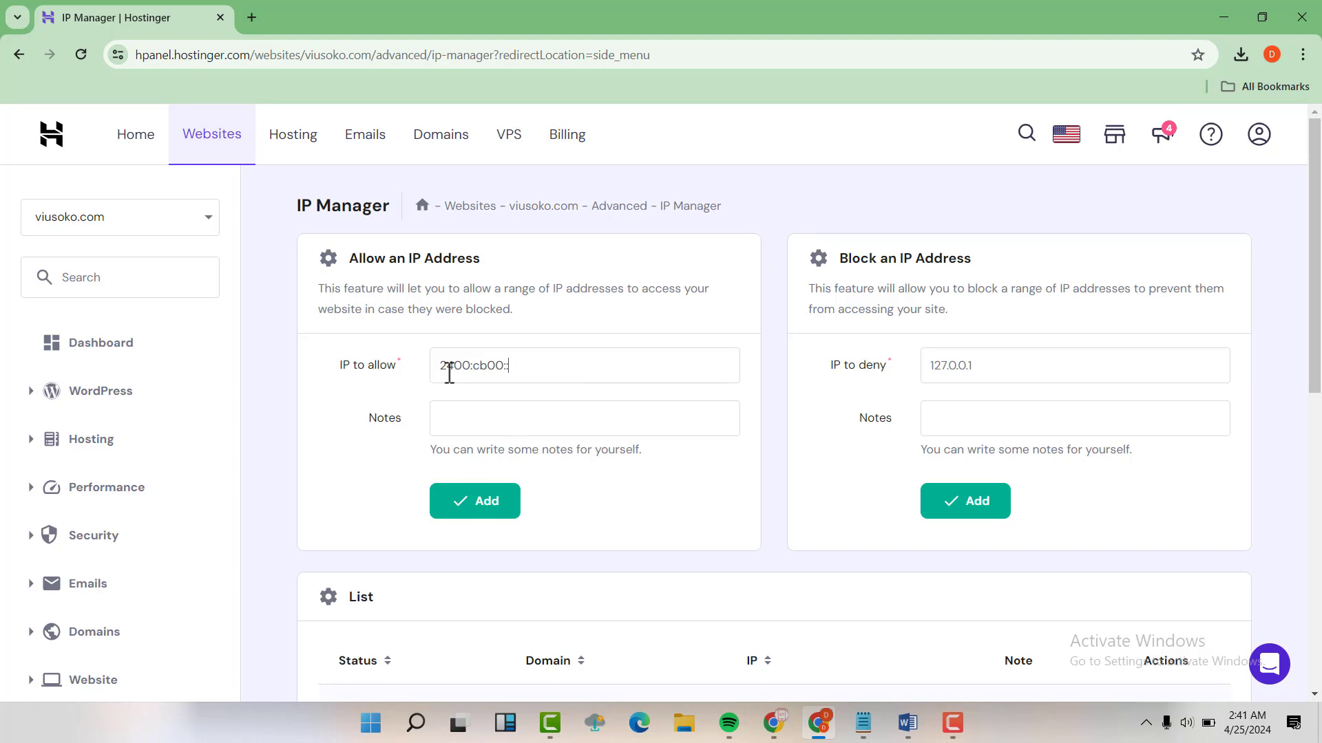
left_click(485, 502)
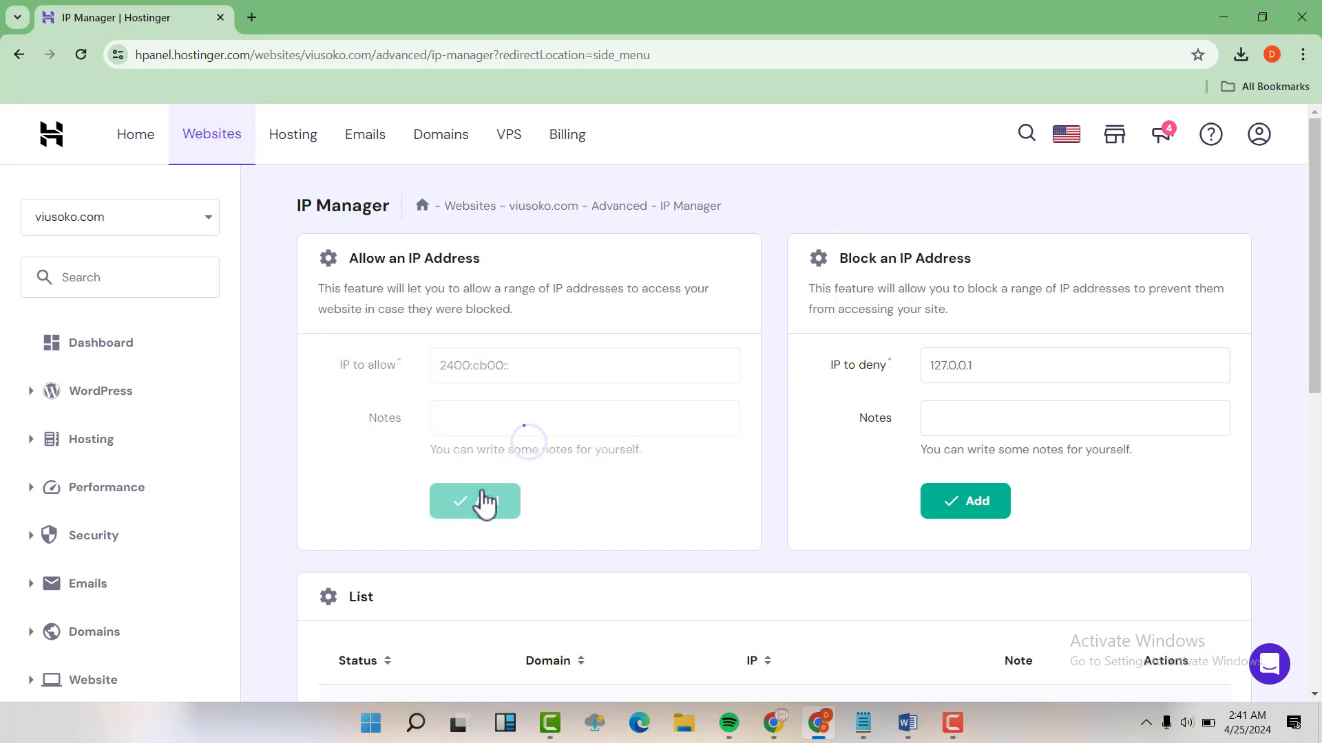
left_click(777, 724)
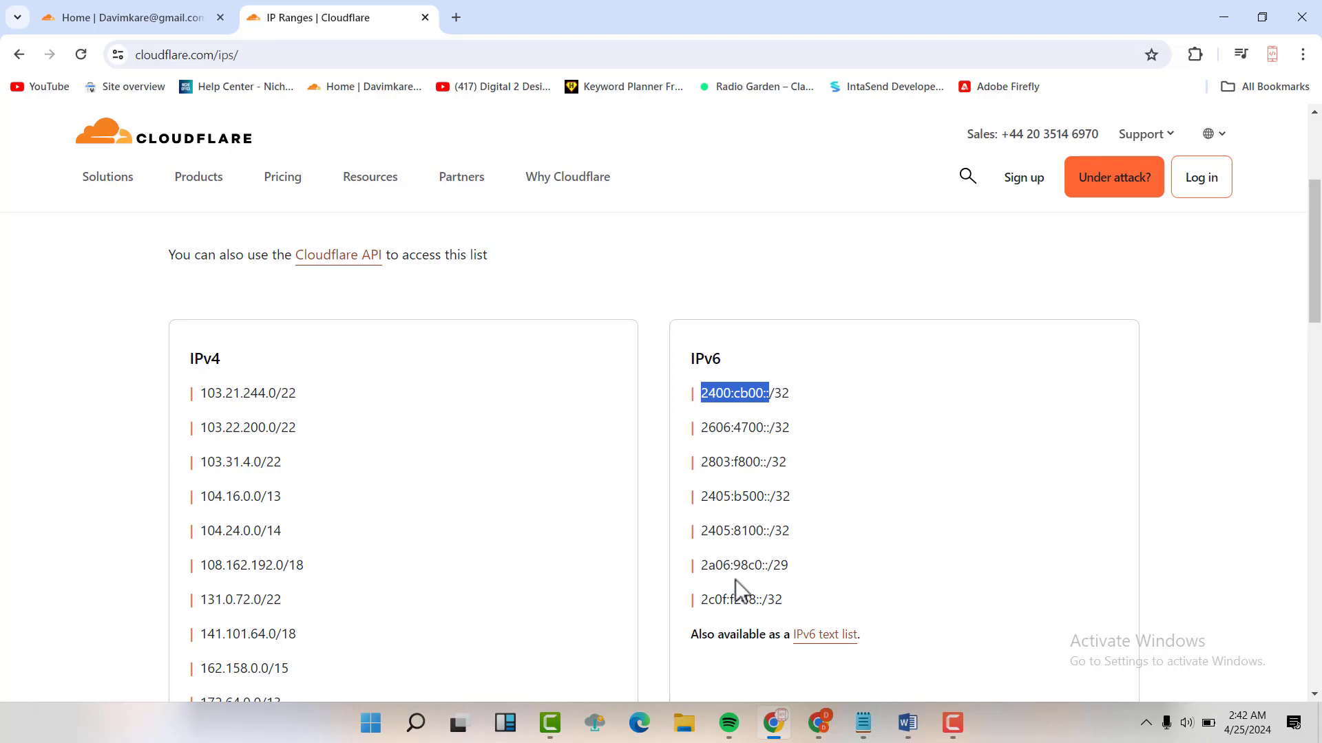
left_click_drag(200, 497, 261, 496)
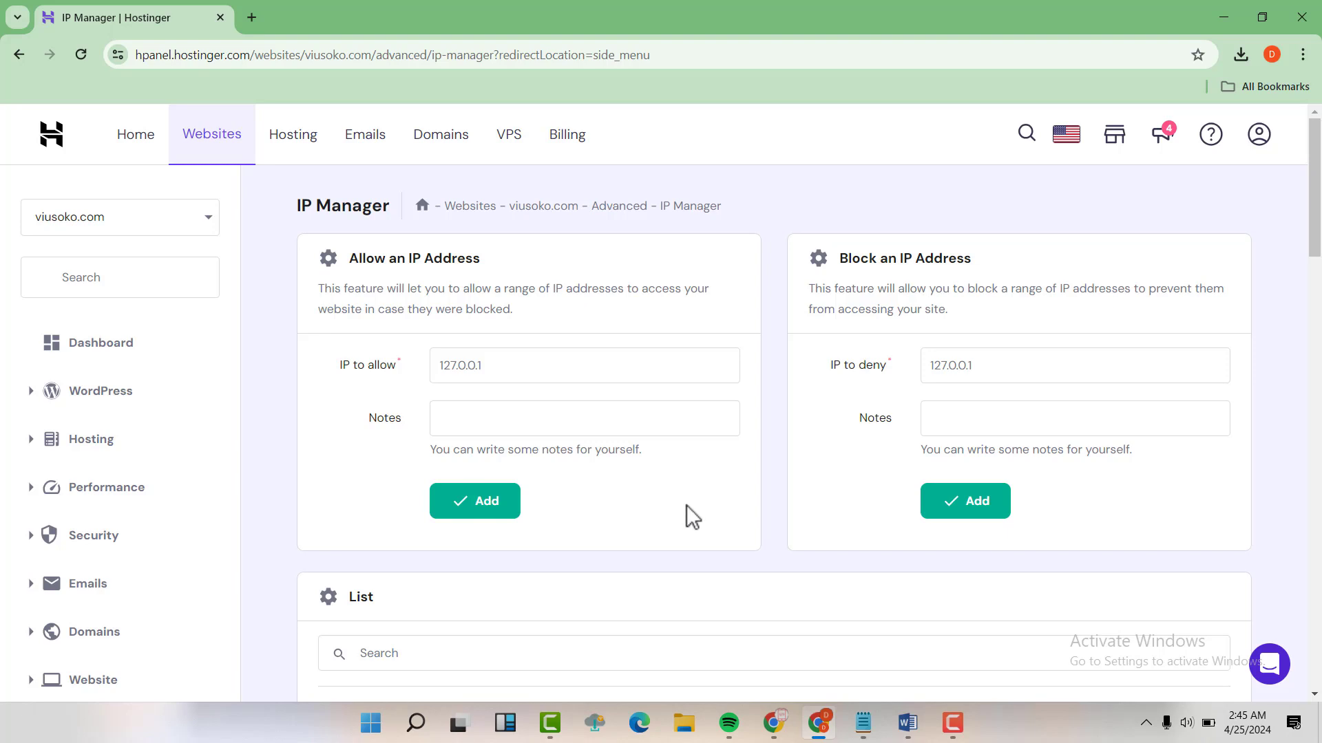
Load viusoko.com in a new tab and scroll its home page to confirm it works.
left_click(252, 17)
type("viu")
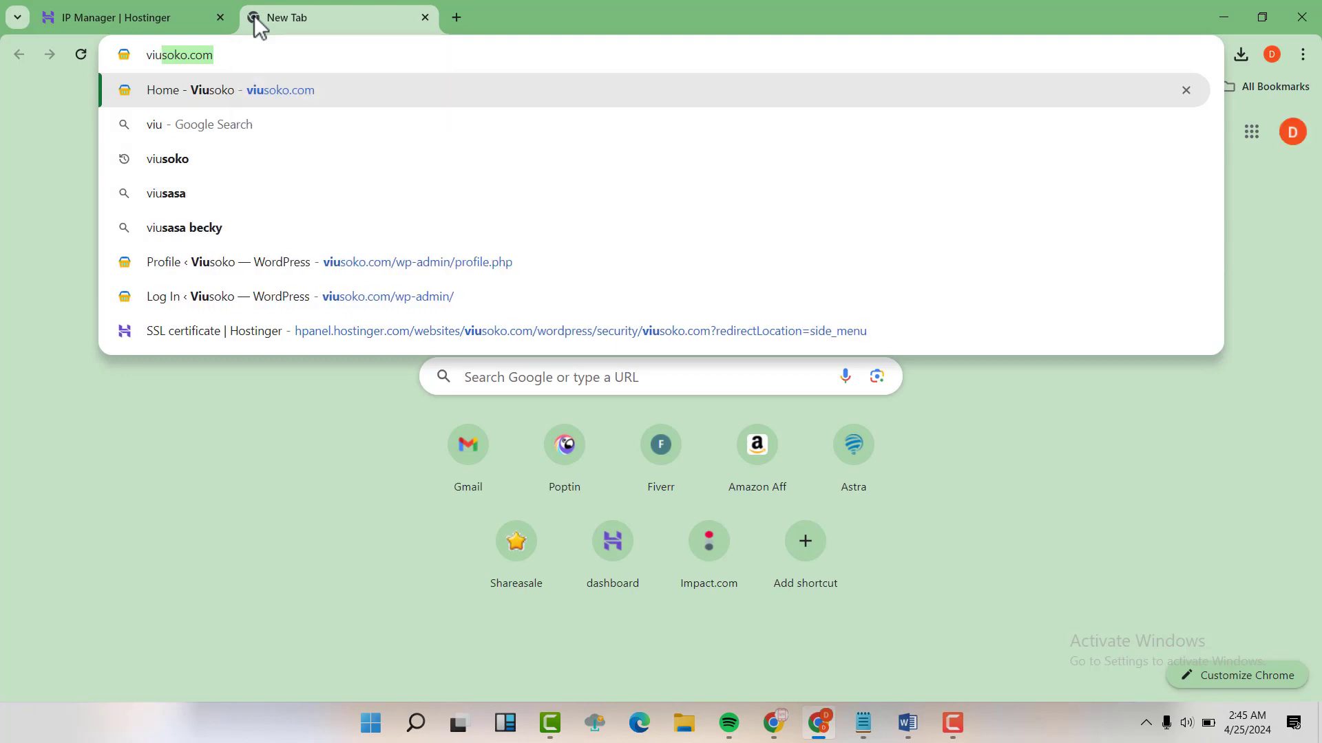
key("Return")
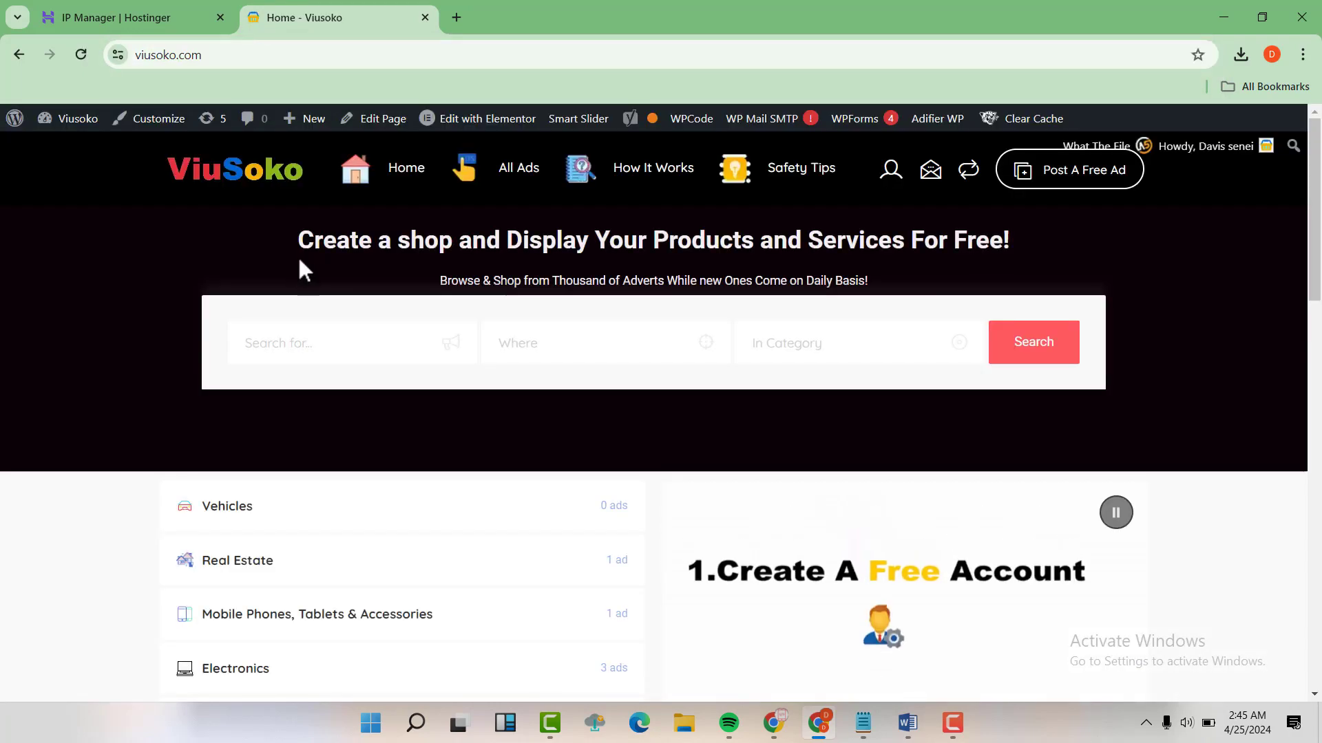
scroll(321, 262, "down", 1)
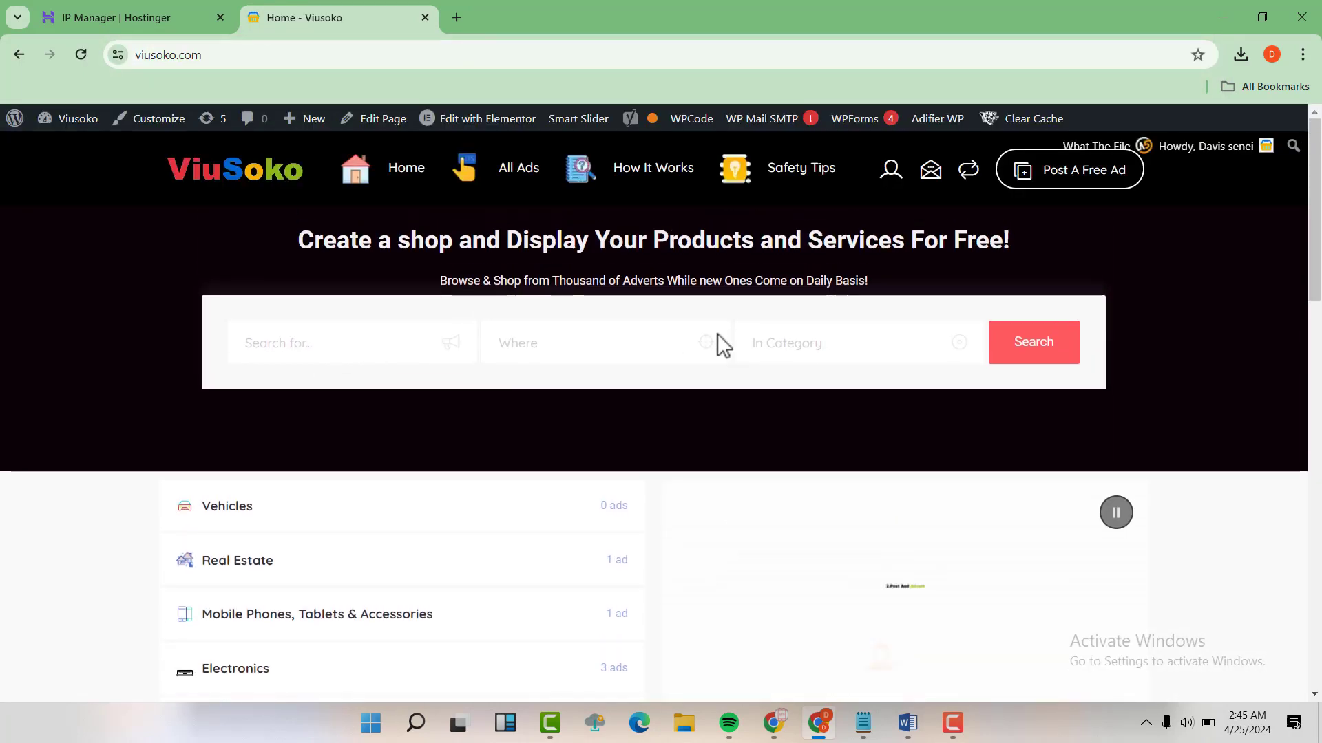
scroll(716, 332, "down", 5)
scroll(716, 332, "down", 5)
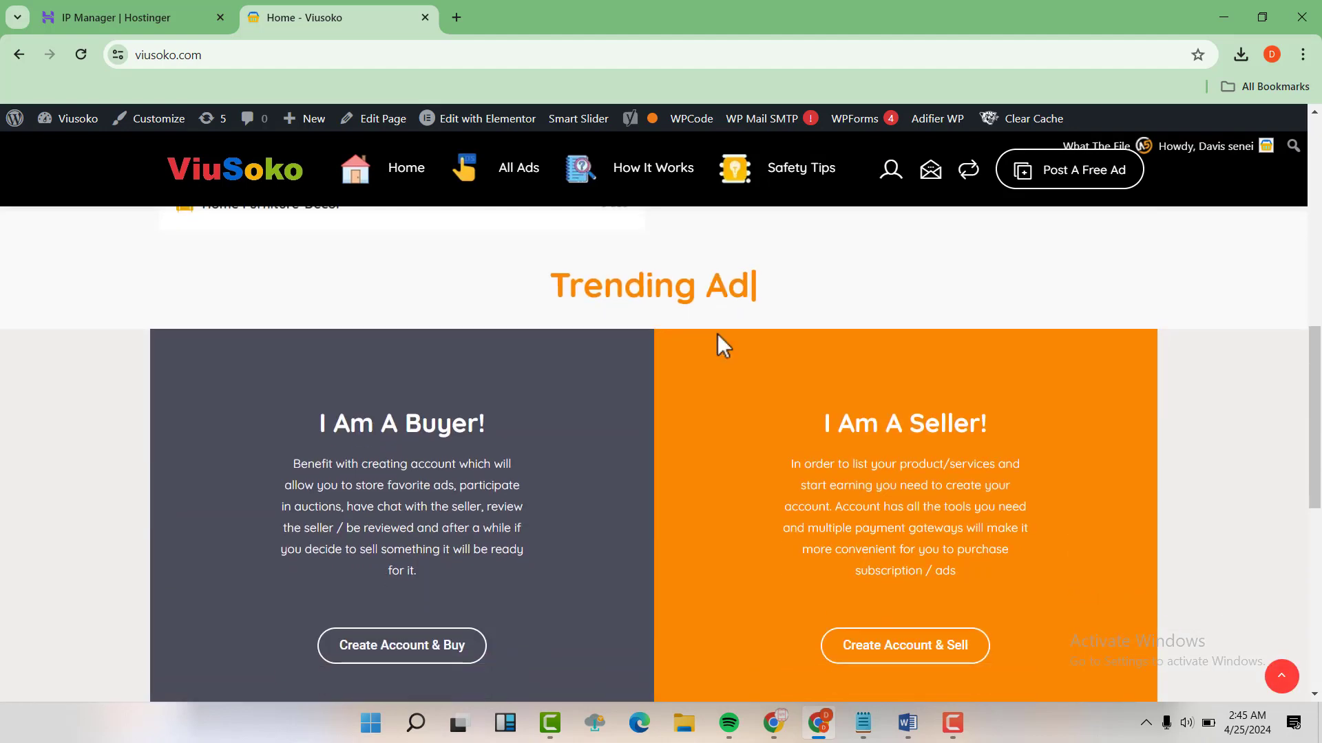
scroll(716, 332, "up", 5)
scroll(716, 332, "up", 5)
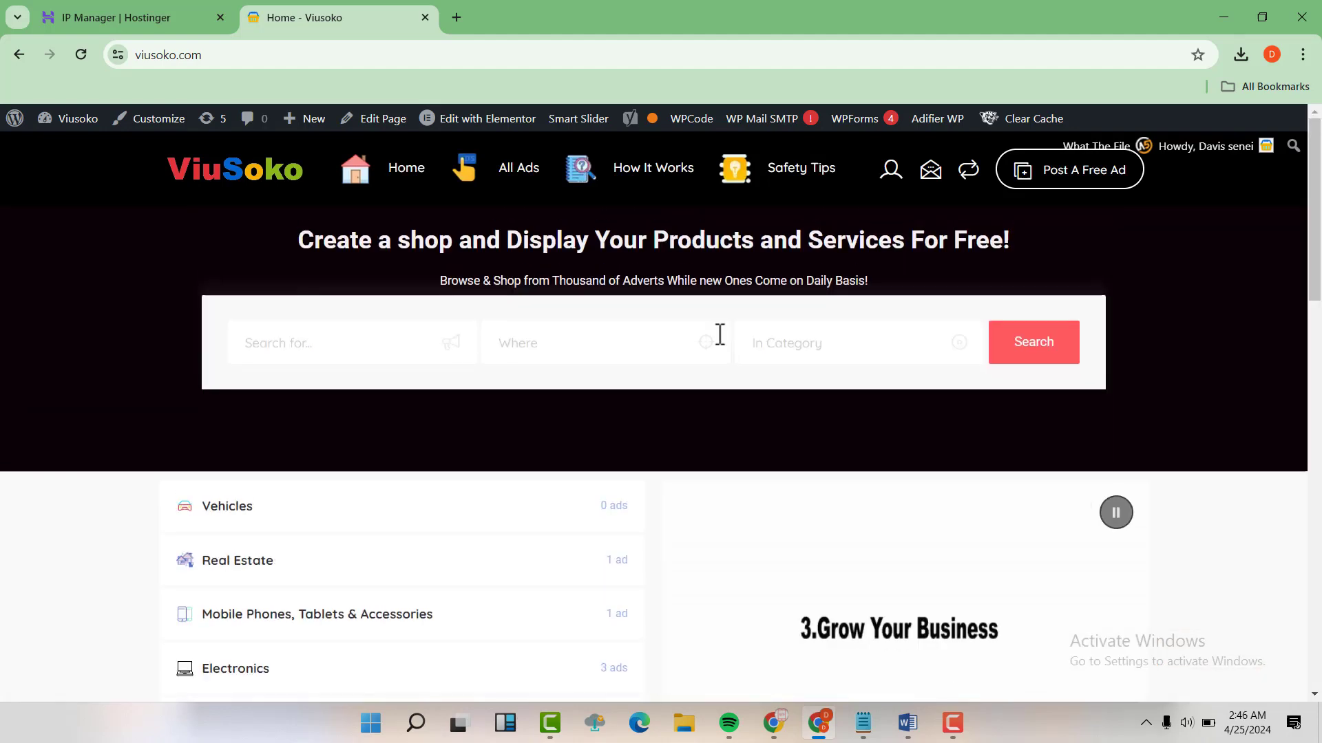